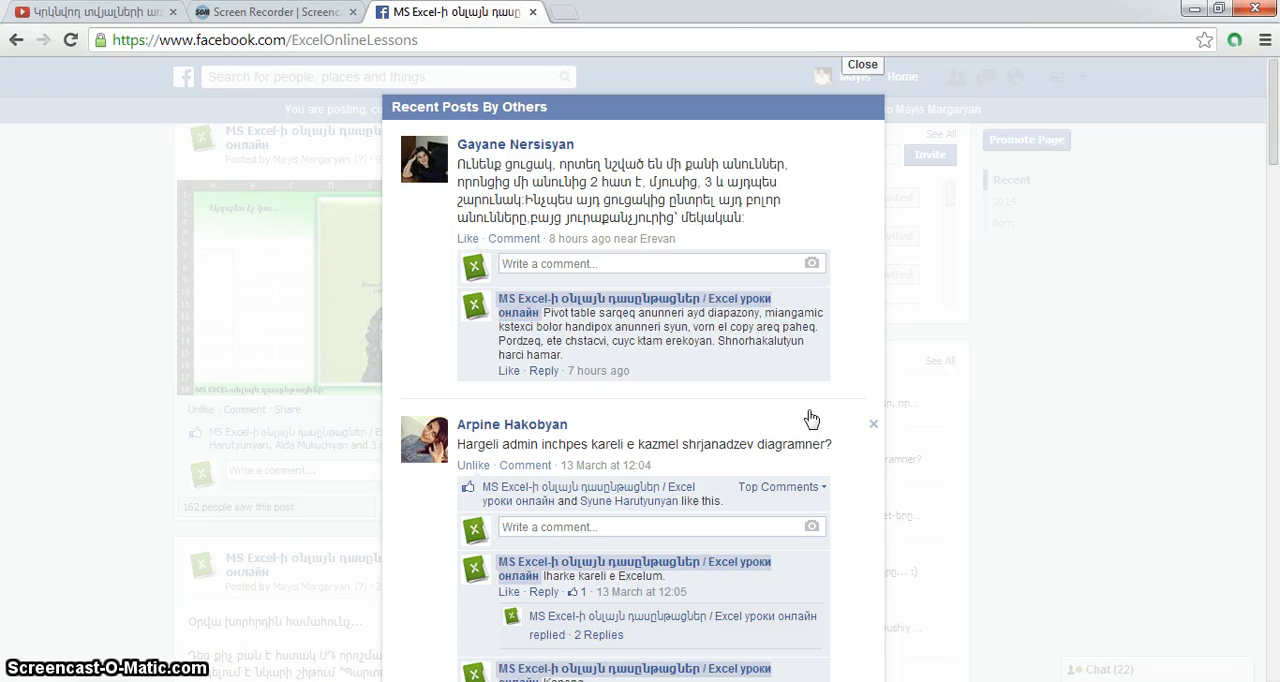
Close the Recent Posts By Others overlay on the Facebook page and switch to the Book1 workbook in Excel
{"action": "left_click", "coordinate": [782, 378]}
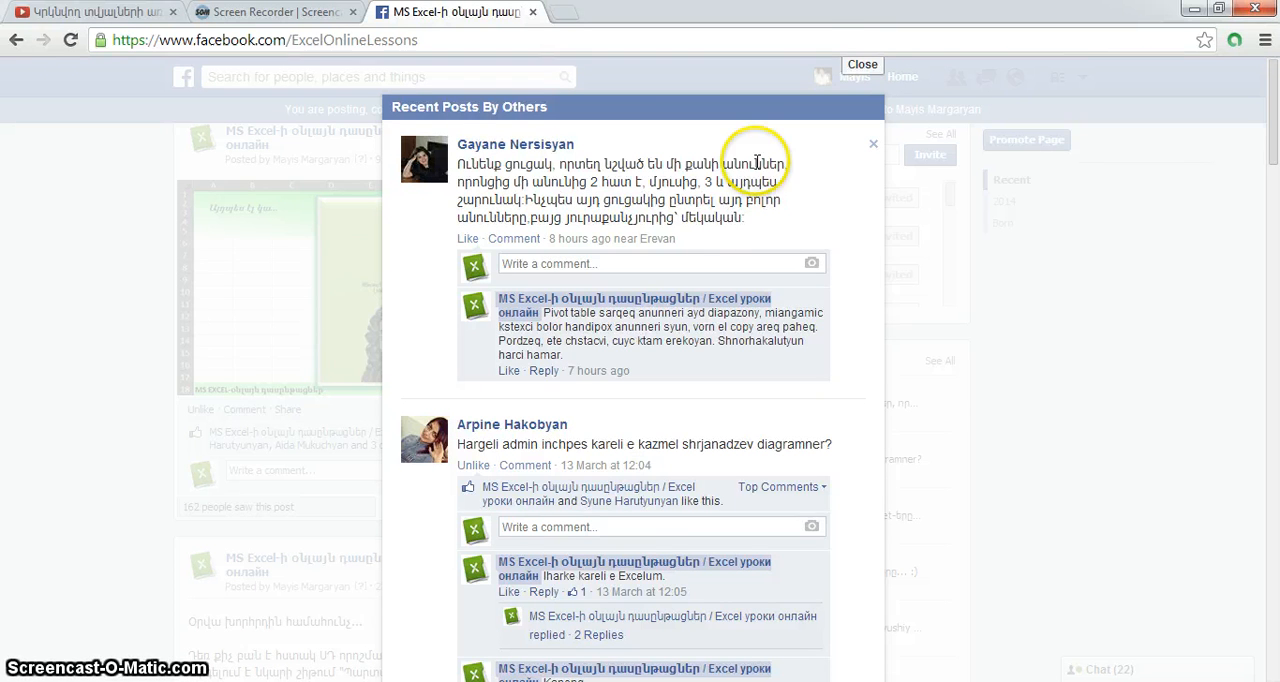
{"action": "left_click", "coordinate": [860, 66]}
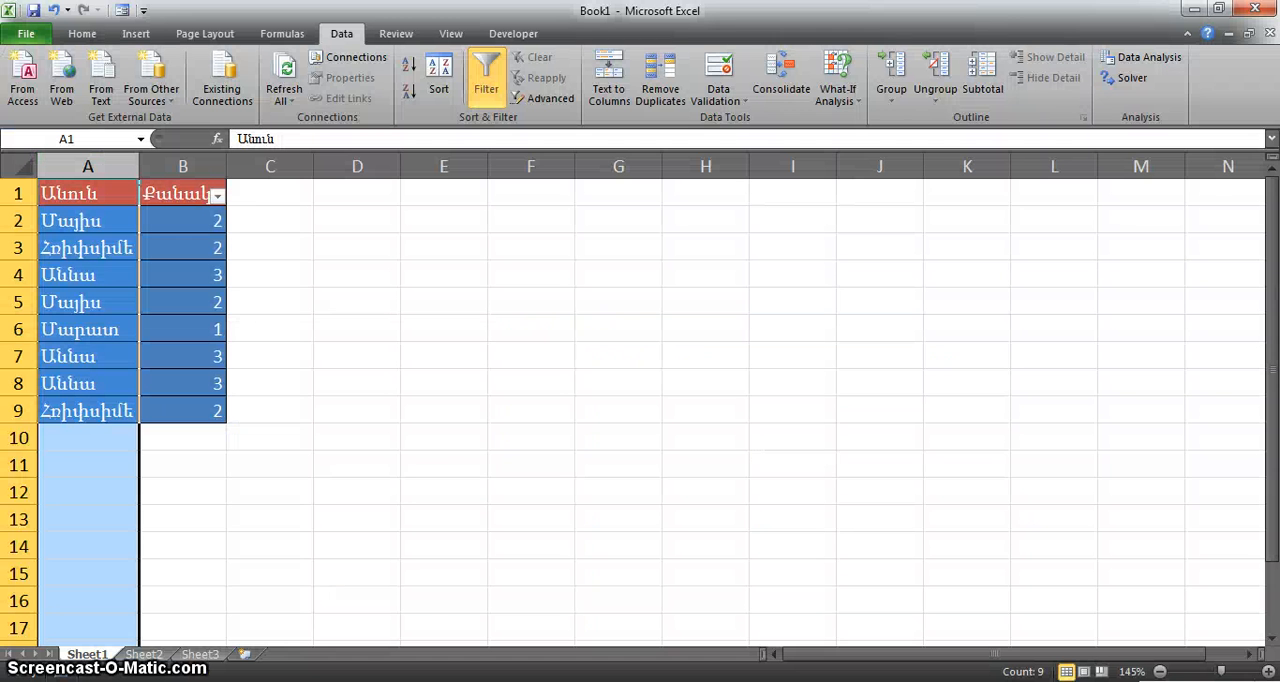
{"action": "left_click", "coordinate": [438, 488]}
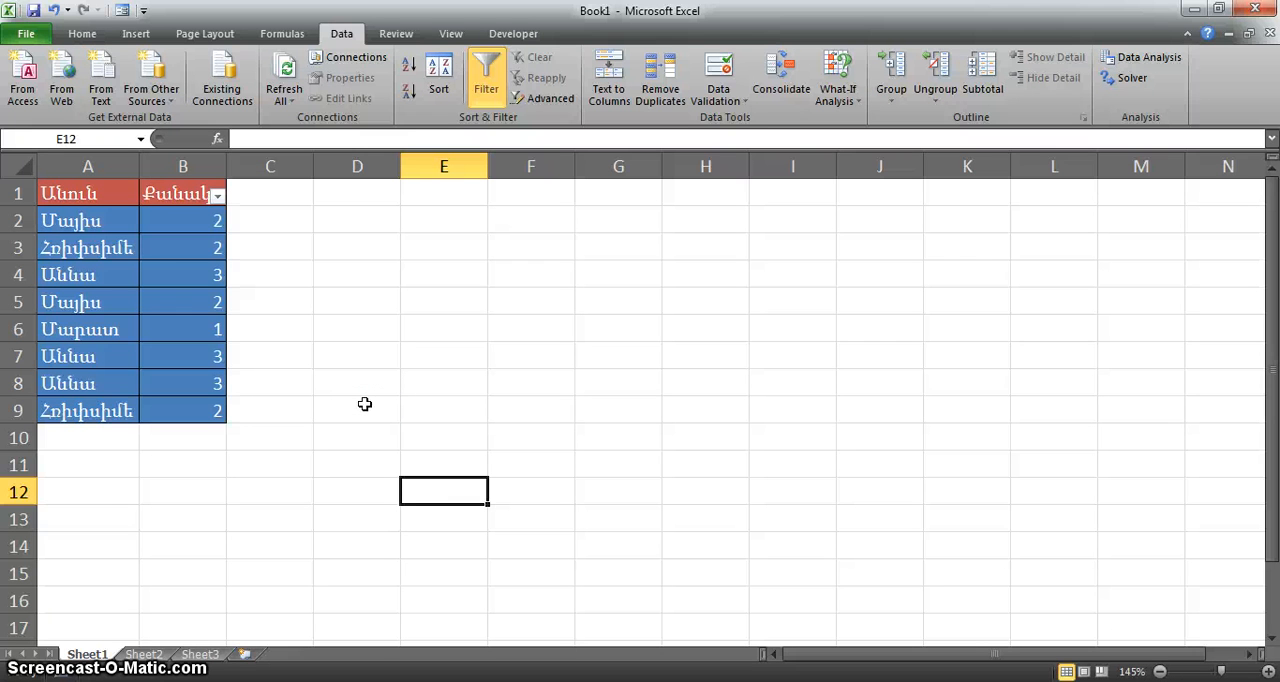
Examine the list of names in column A for repeated entries
{"action": "left_click", "coordinate": [112, 222]}
{"action": "key", "text": "Down"}
{"action": "key", "text": "Down"}
{"action": "key", "text": "Down"}
{"action": "key", "text": "Down"}
{"action": "key", "text": "Down"}
{"action": "key", "text": "Down"}
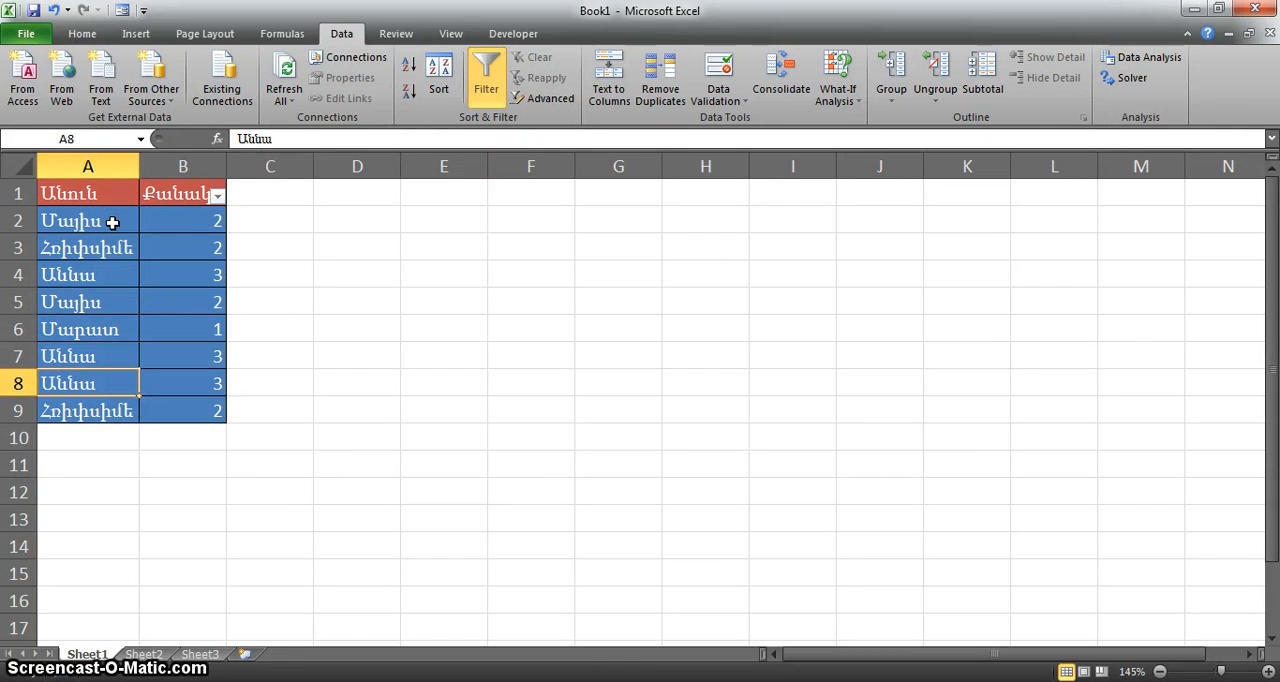
{"action": "key", "text": "Up"}
{"action": "key", "text": "Up"}
{"action": "key", "text": "Up"}
{"action": "key", "text": "Up"}
{"action": "key", "text": "Up"}
{"action": "key", "text": "Down"}
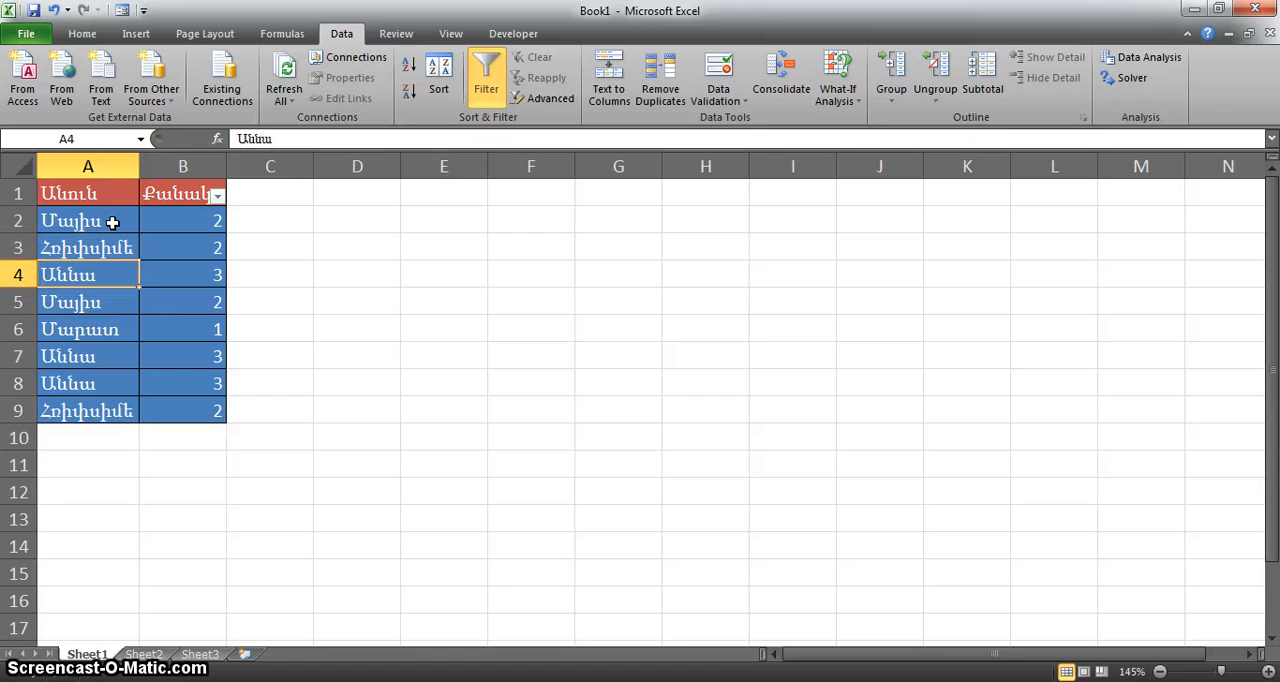
{"action": "key", "text": "Down"}
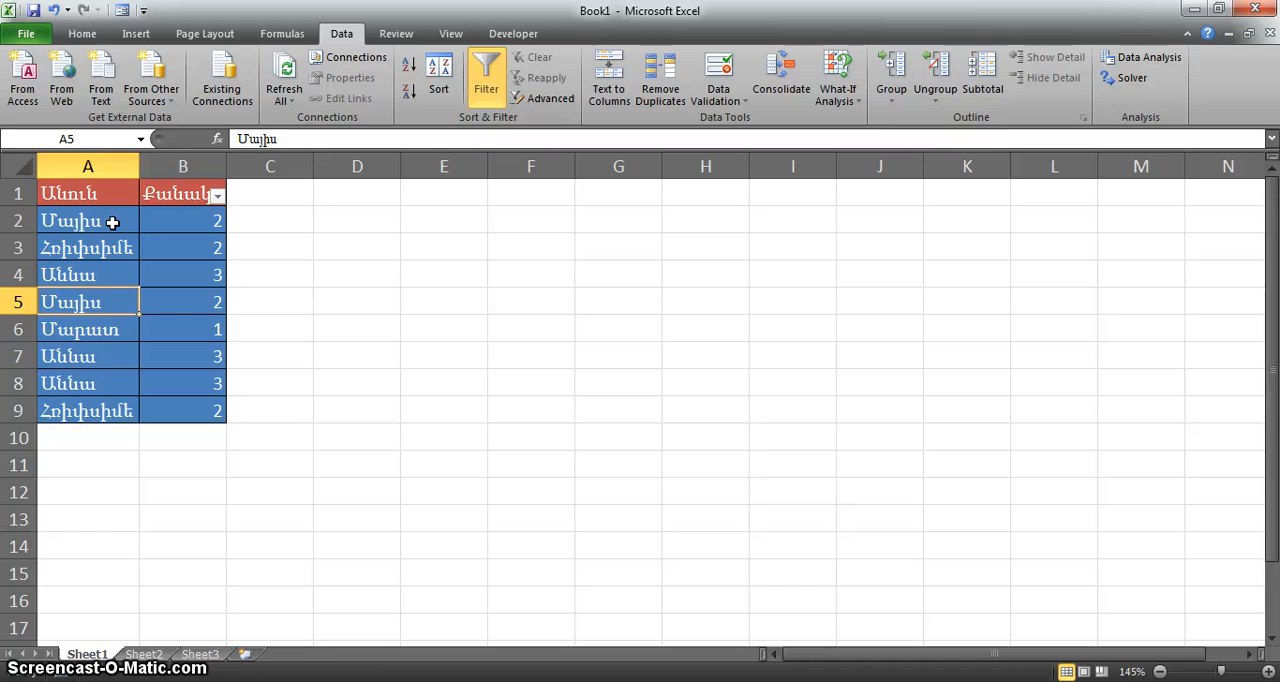
Inspect the COUNTIF formulas in column B that count how often each name occurs in the list
{"action": "key", "text": "Right"}
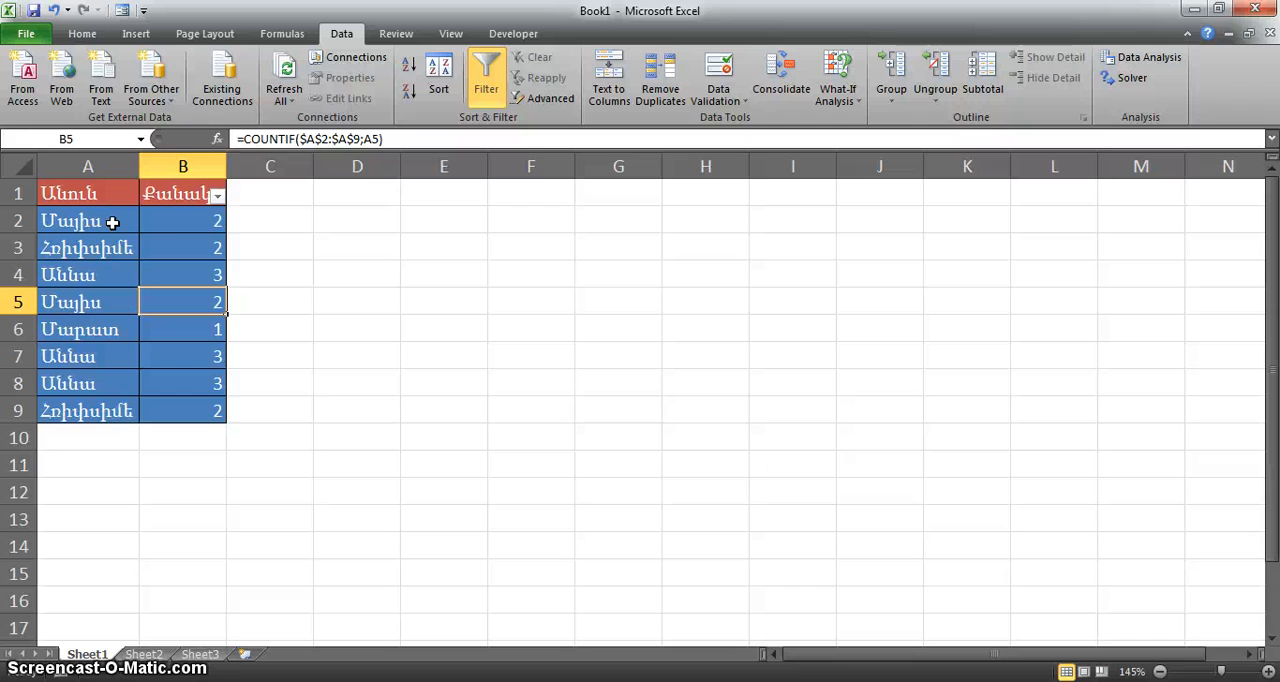
{"action": "left_click", "coordinate": [205, 218]}
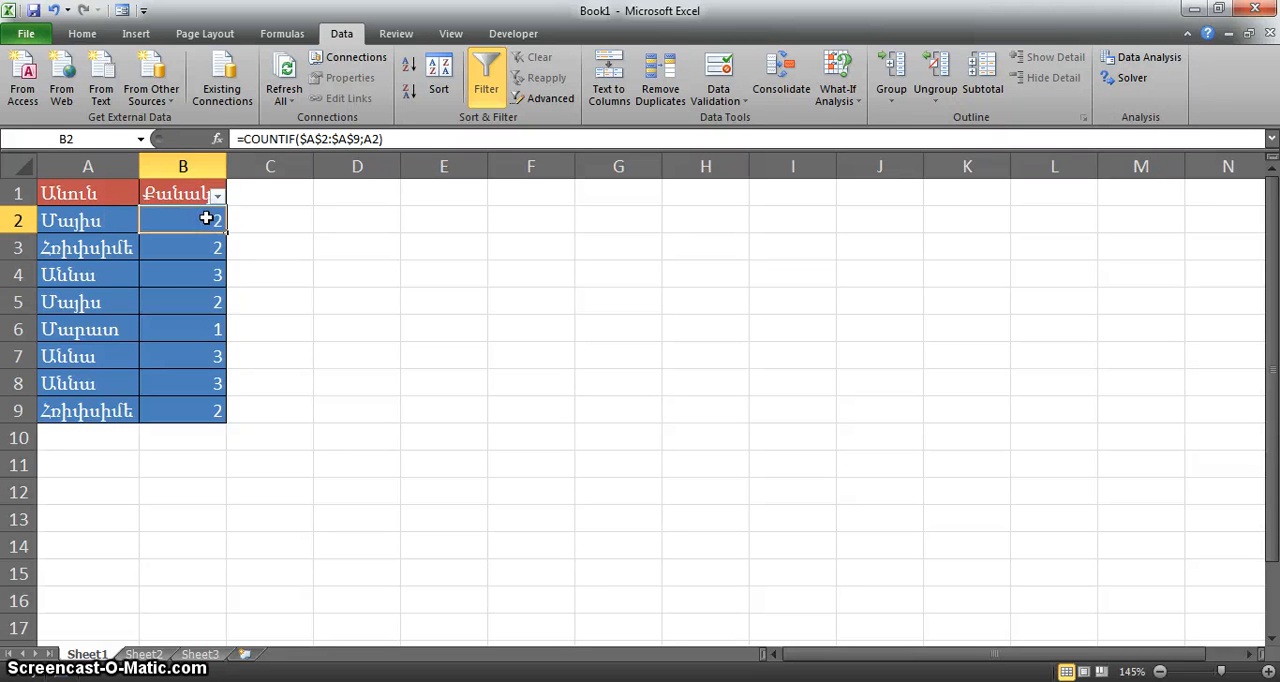
{"action": "left_click", "coordinate": [197, 252]}
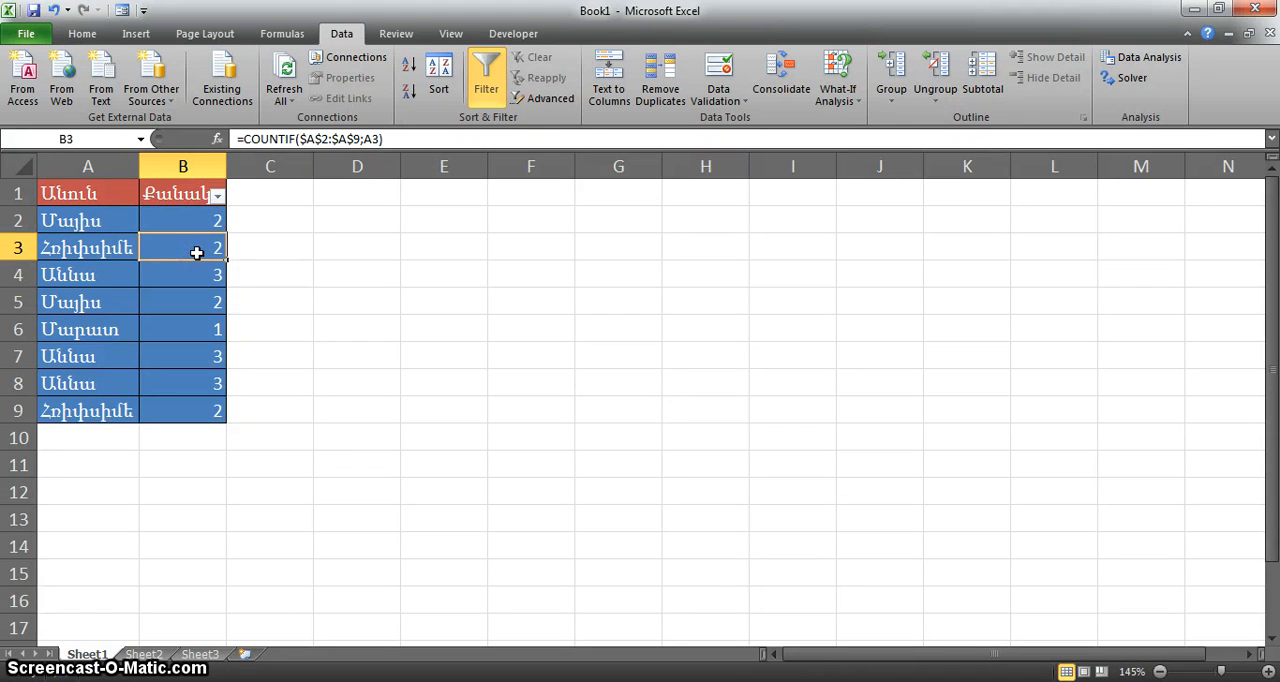
{"action": "left_click", "coordinate": [198, 224]}
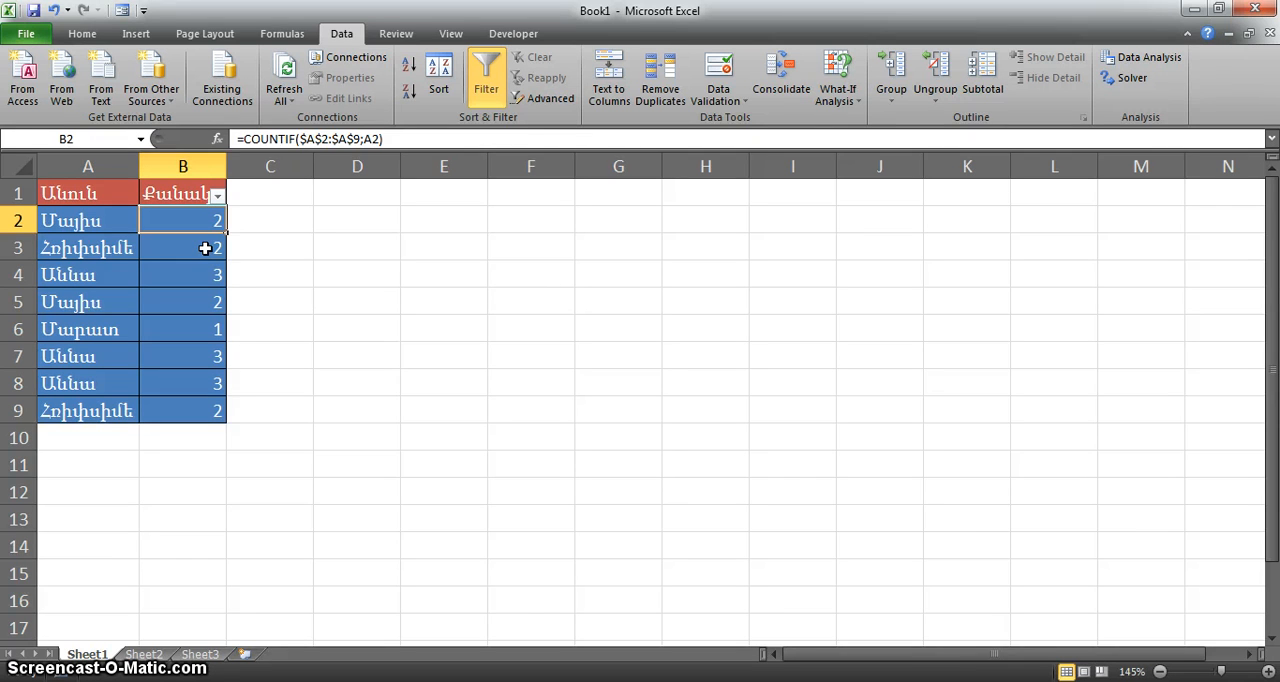
{"action": "left_click", "coordinate": [300, 254]}
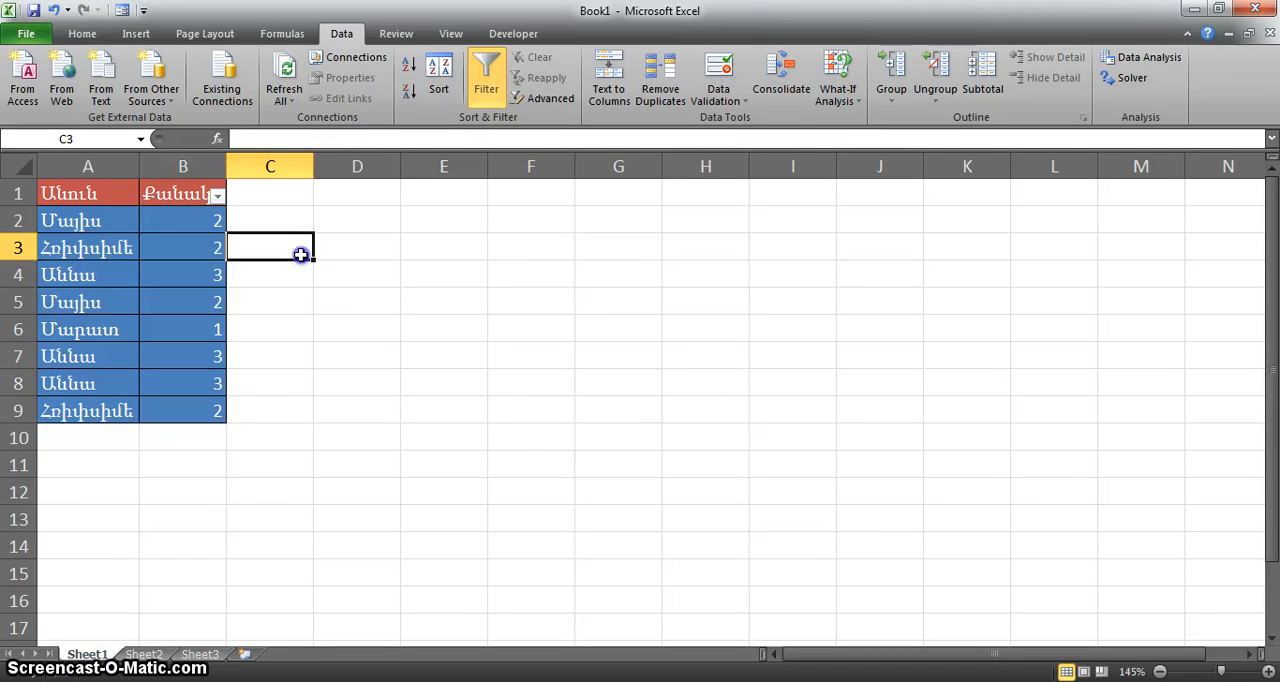
Remove duplicate rows from the table starting at column A, expanding the selection and comparing only the Անուն column
{"action": "left_click", "coordinate": [111, 165]}
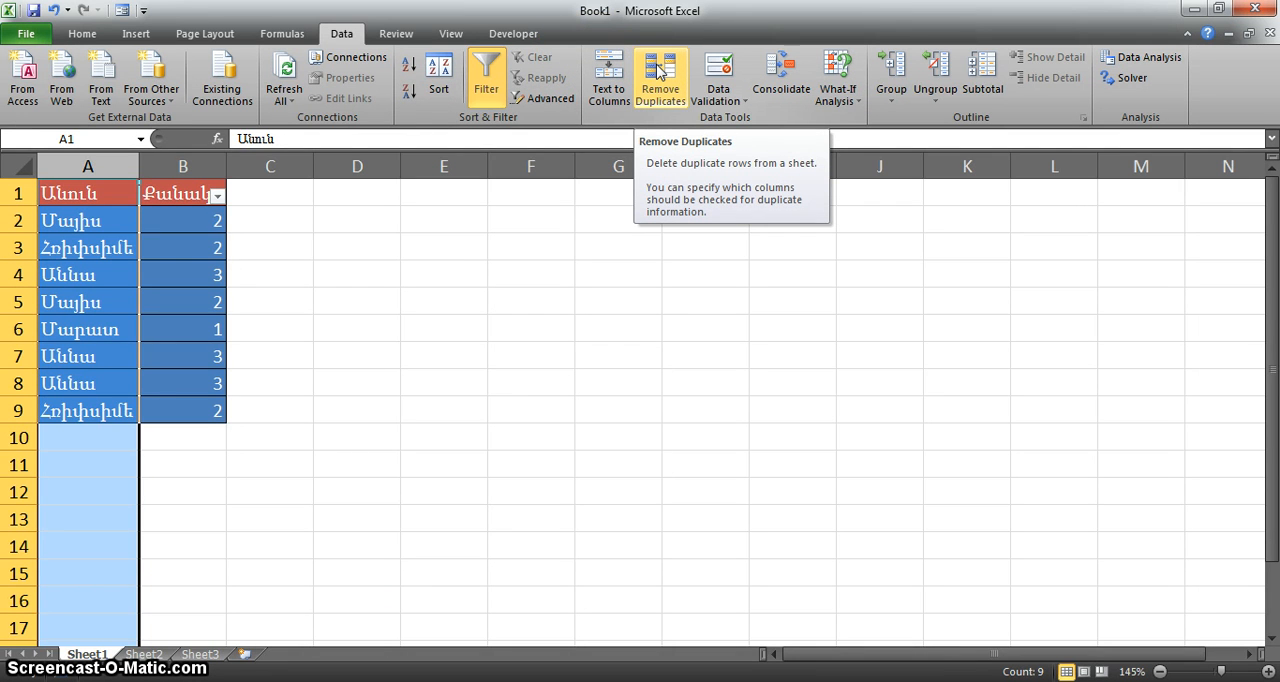
{"action": "left_click", "coordinate": [658, 68]}
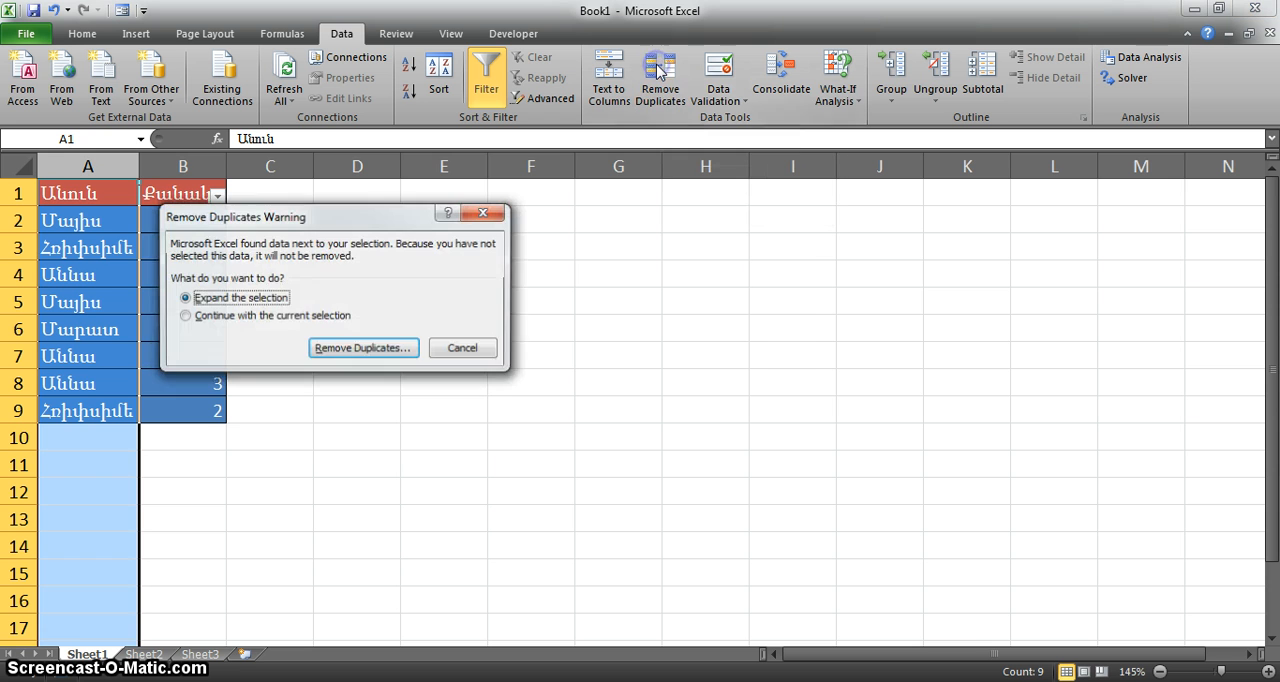
{"action": "left_click", "coordinate": [350, 348]}
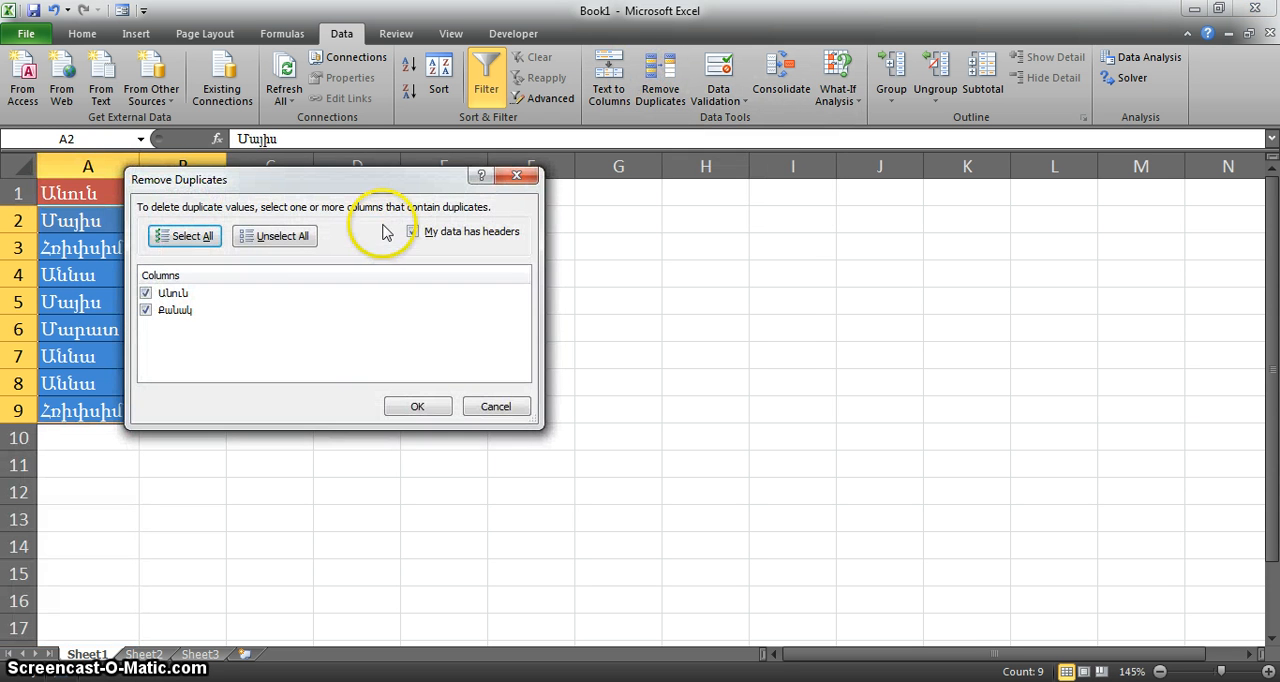
{"action": "left_click_drag", "start_coordinate": [403, 190], "coordinate": [598, 142]}
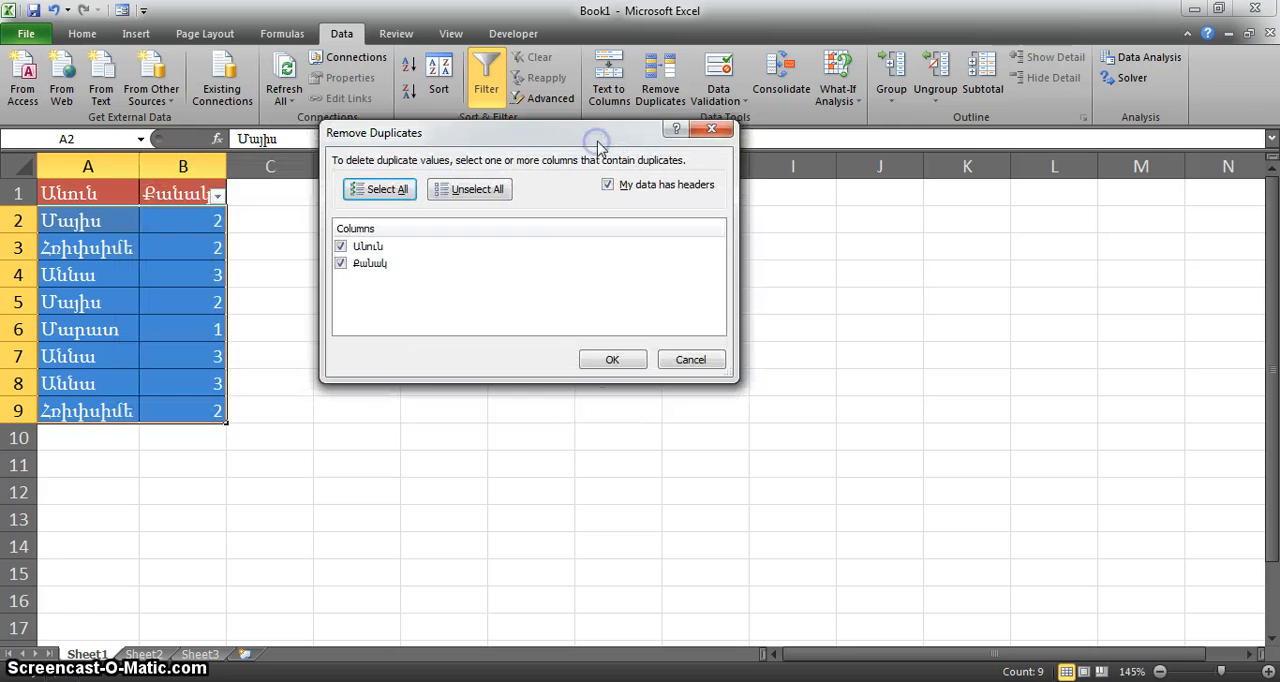
{"action": "left_click", "coordinate": [341, 264]}
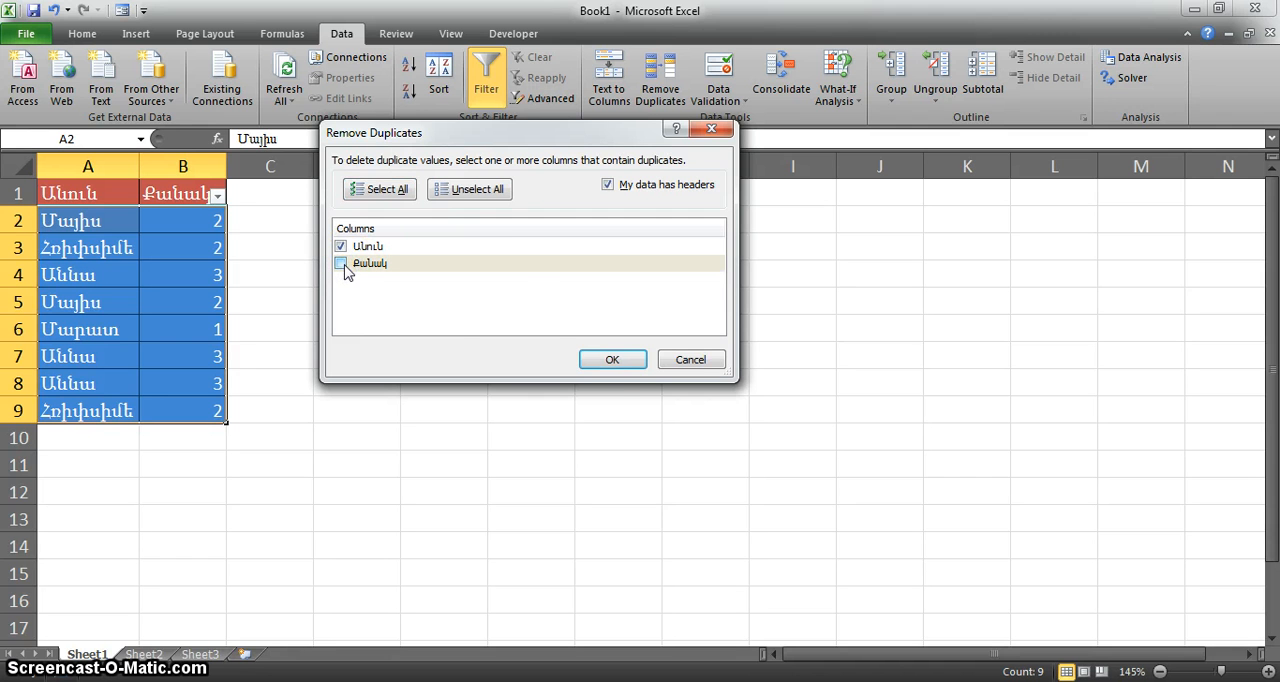
{"action": "left_click", "coordinate": [612, 359]}
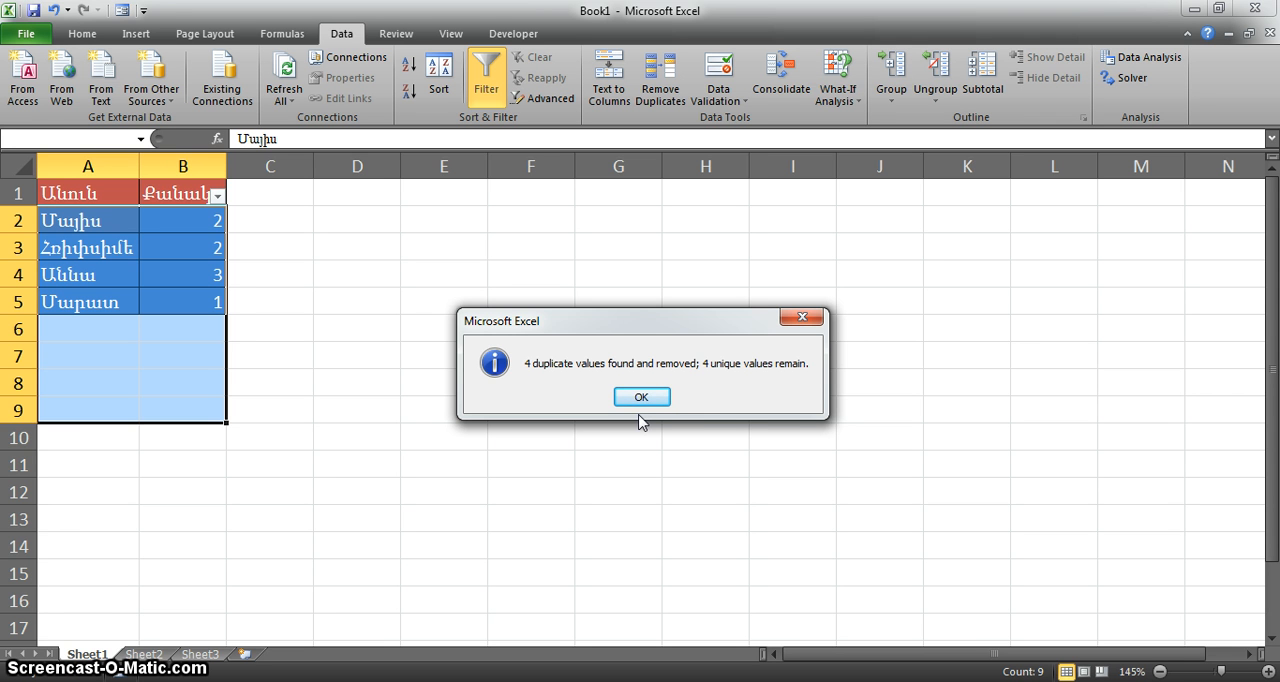
{"action": "left_click", "coordinate": [641, 397]}
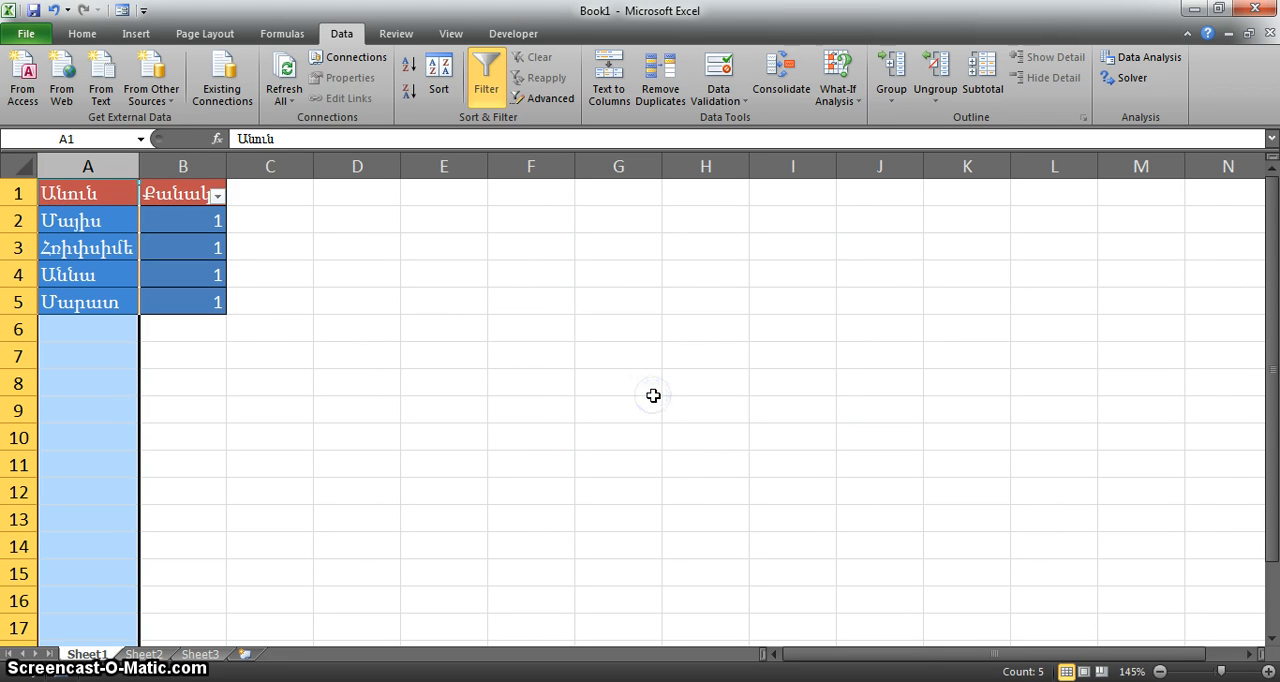
{"action": "left_click", "coordinate": [195, 364]}
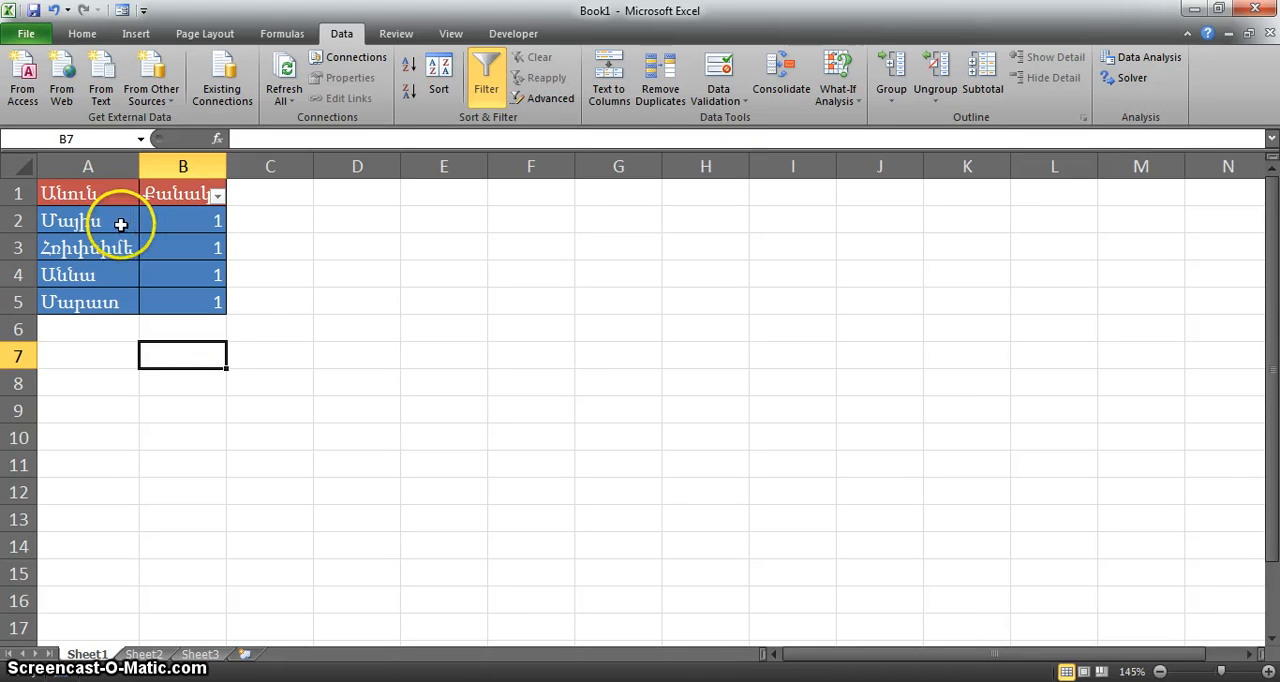
{"action": "left_click", "coordinate": [90, 299]}
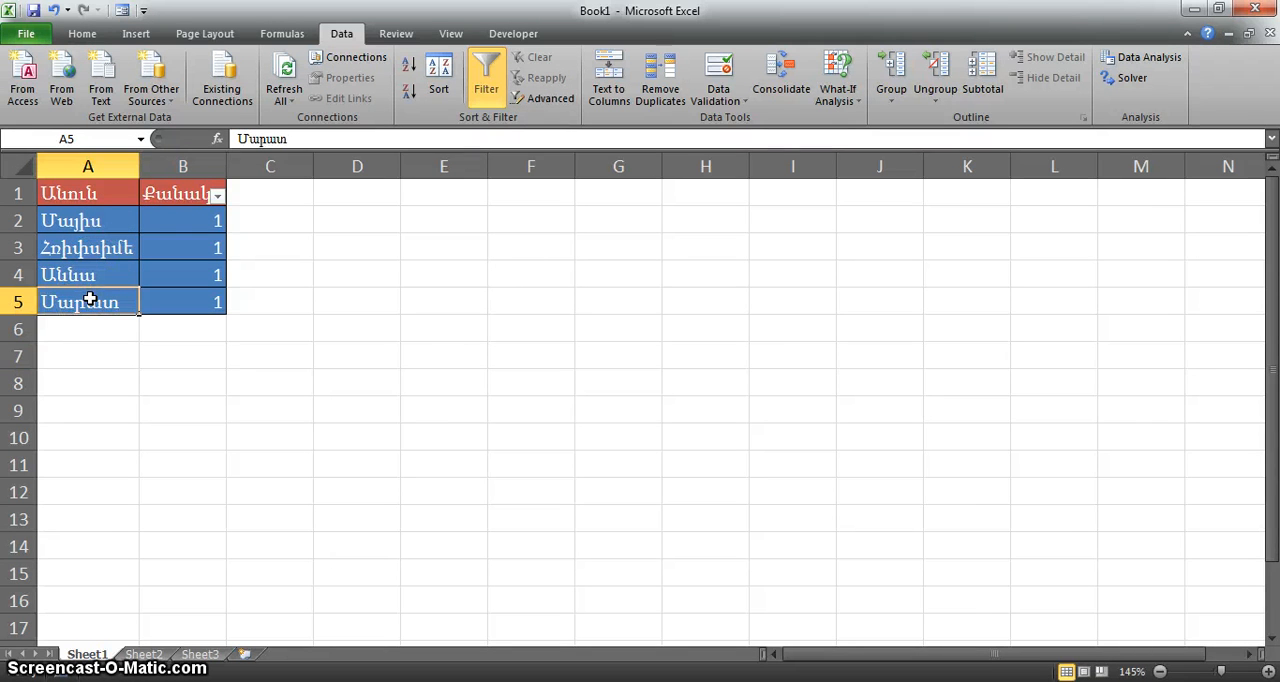